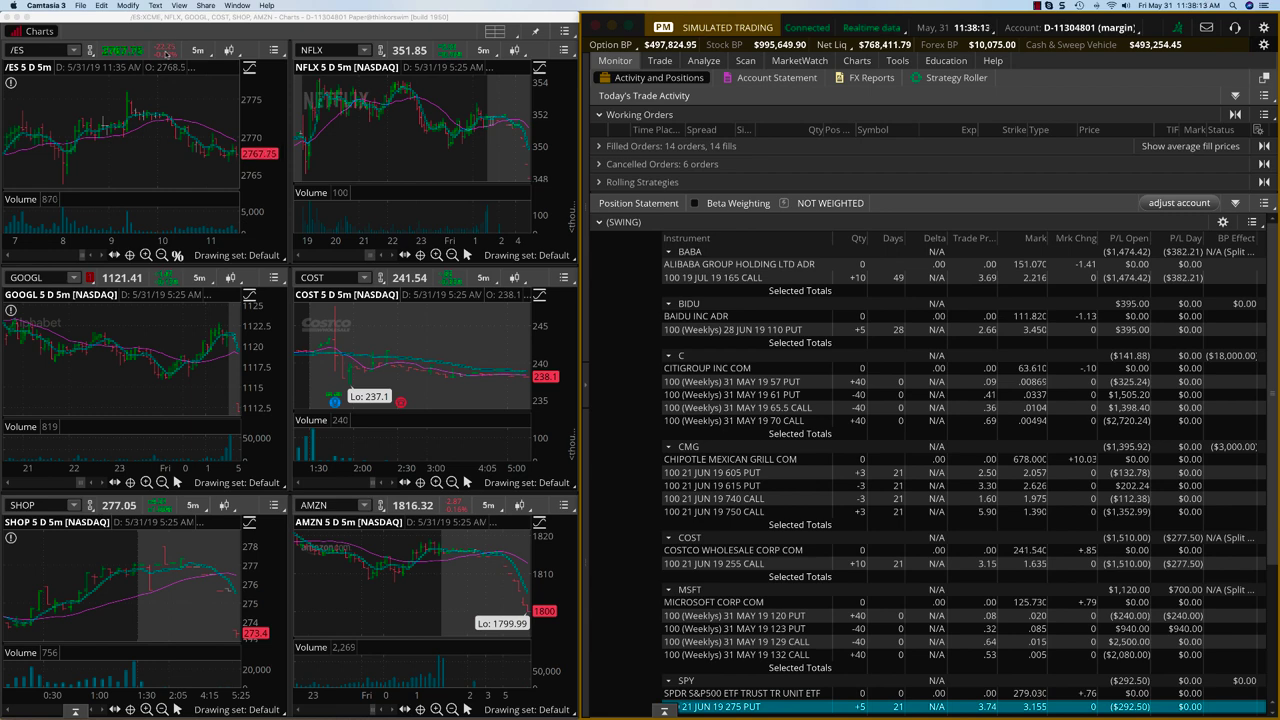
Chart /ES futures on a 1 Y : 1D time frame
{"action": "left_click", "coordinate": [857, 60]}
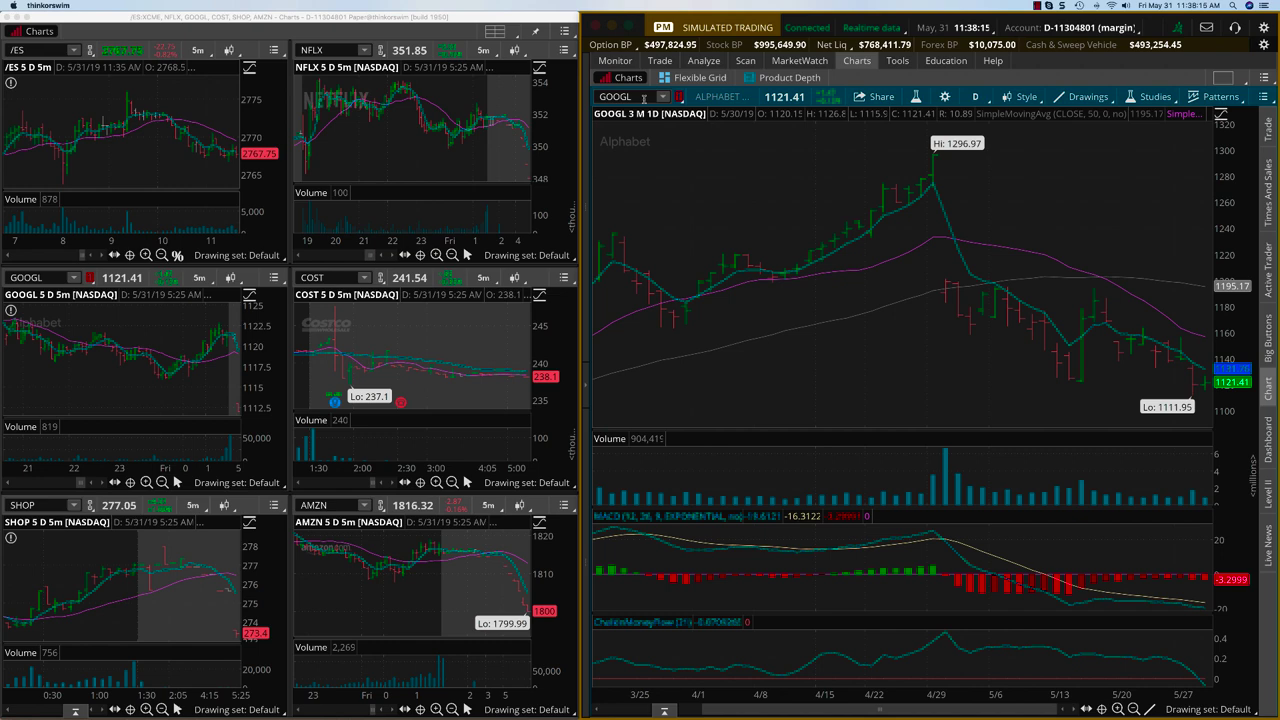
{"action": "left_click", "coordinate": [644, 97]}
{"action": "type", "text": "/ES"}
{"action": "key", "text": "Return"}
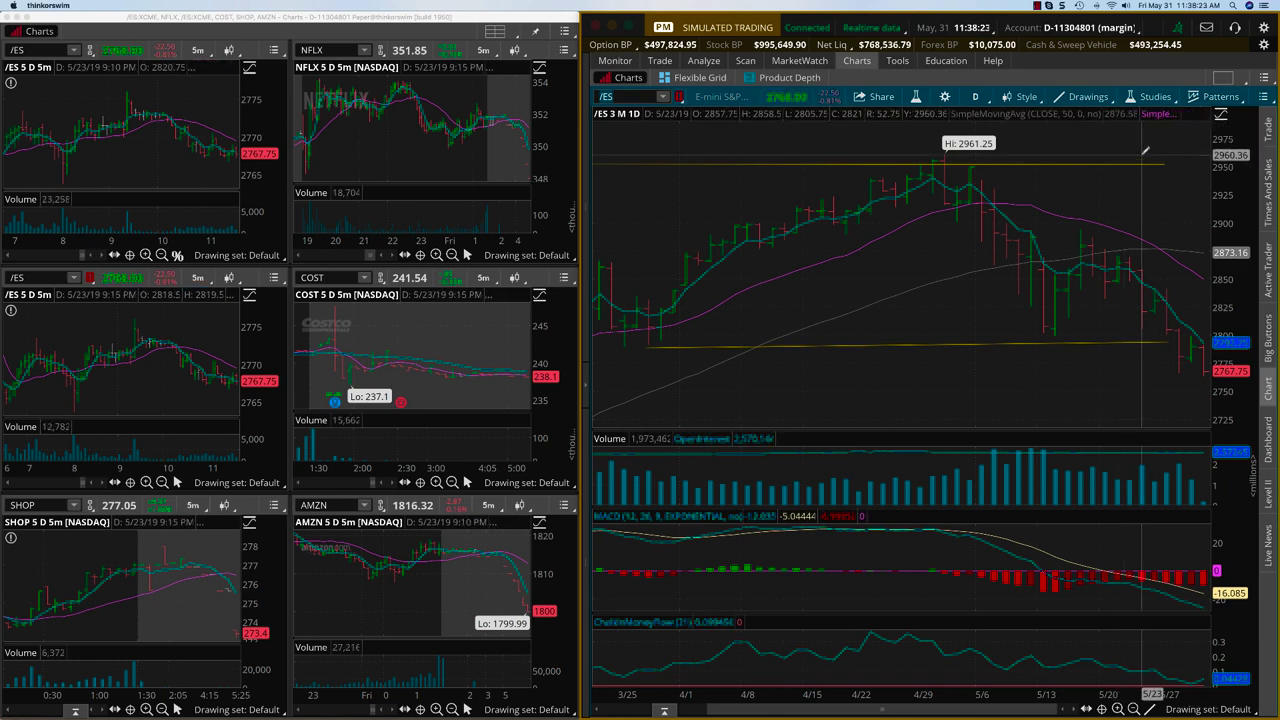
{"action": "left_click", "coordinate": [974, 96]}
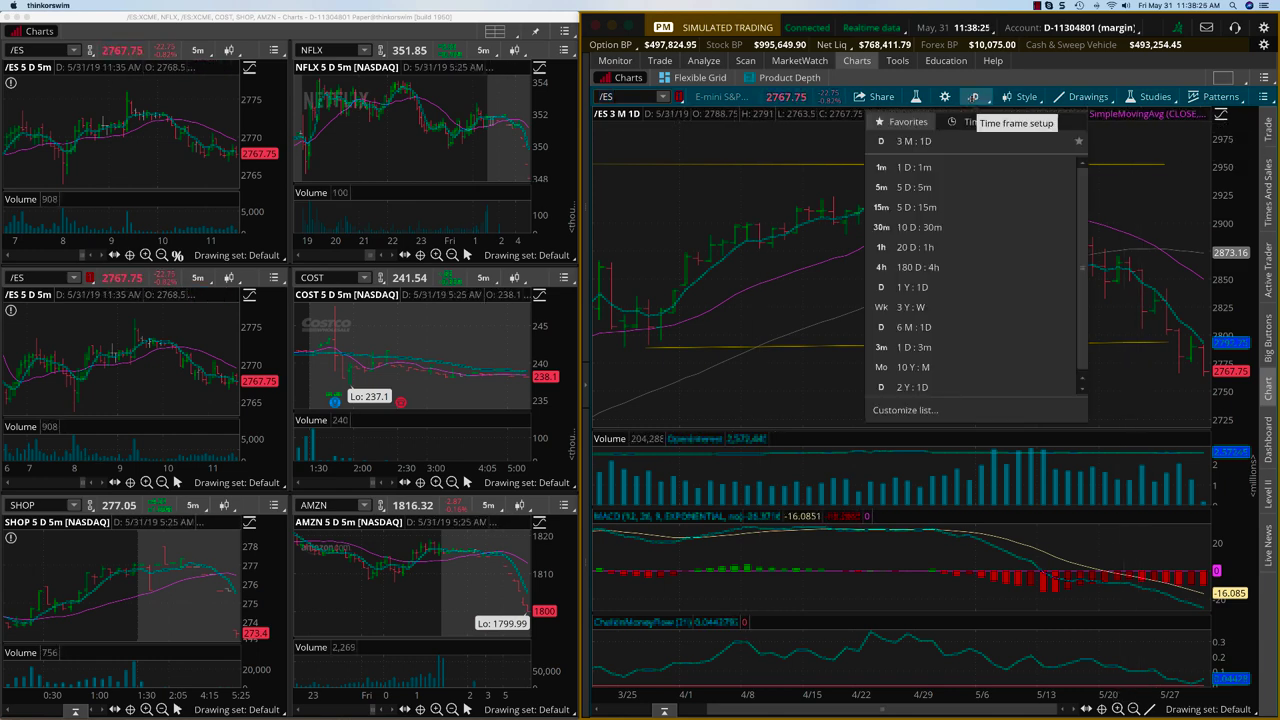
{"action": "left_click", "coordinate": [918, 287]}
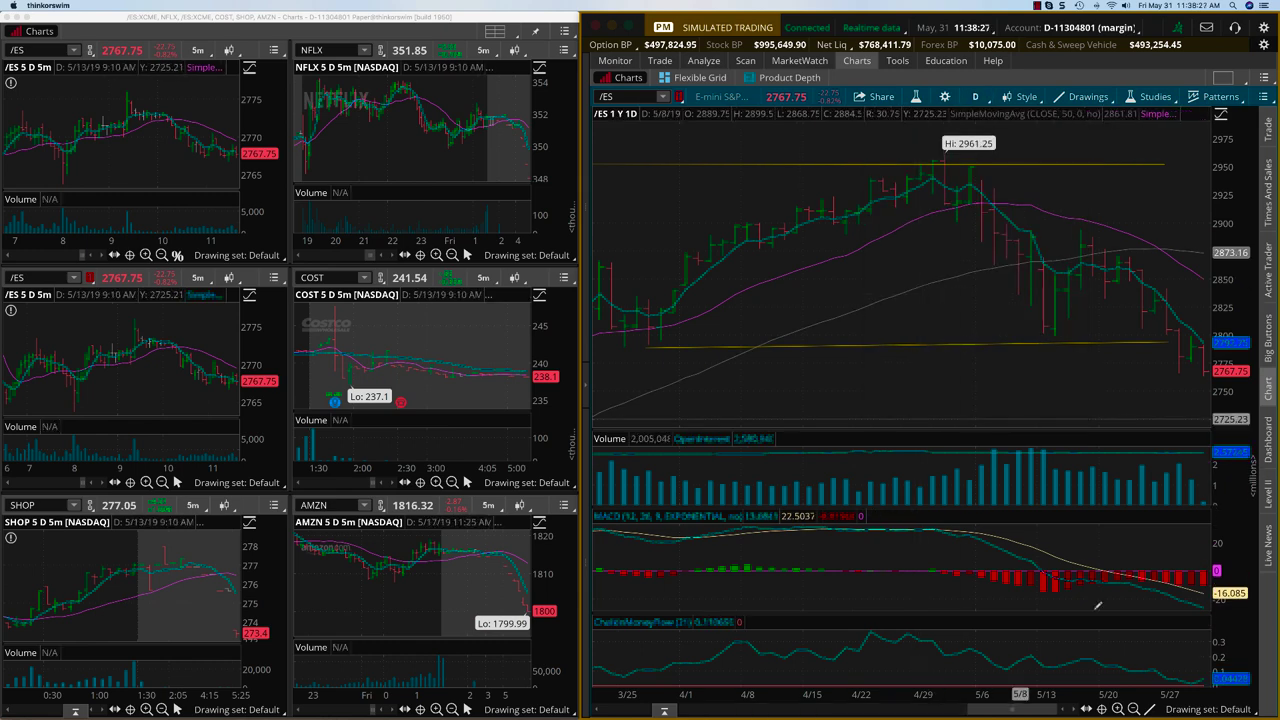
Zoom out twice and draw a trendline ending near the recent /ES prices
{"action": "left_click", "coordinate": [1133, 708]}
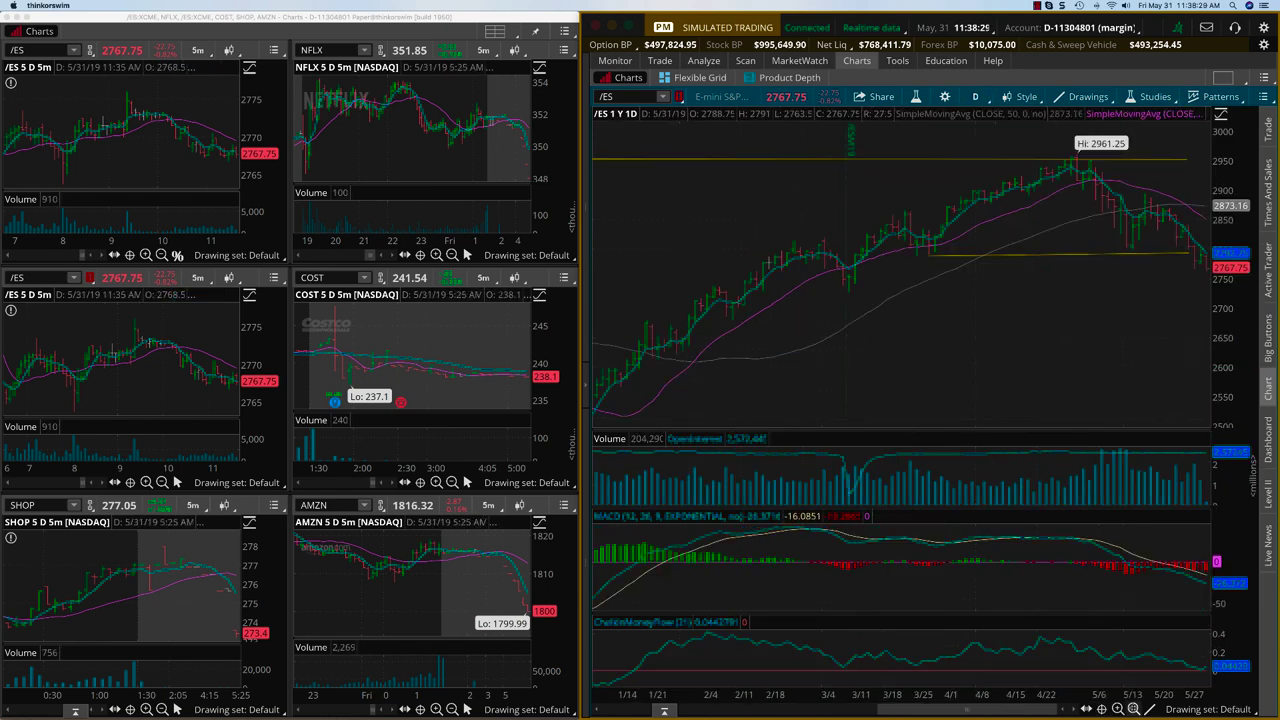
{"action": "left_click", "coordinate": [1133, 708]}
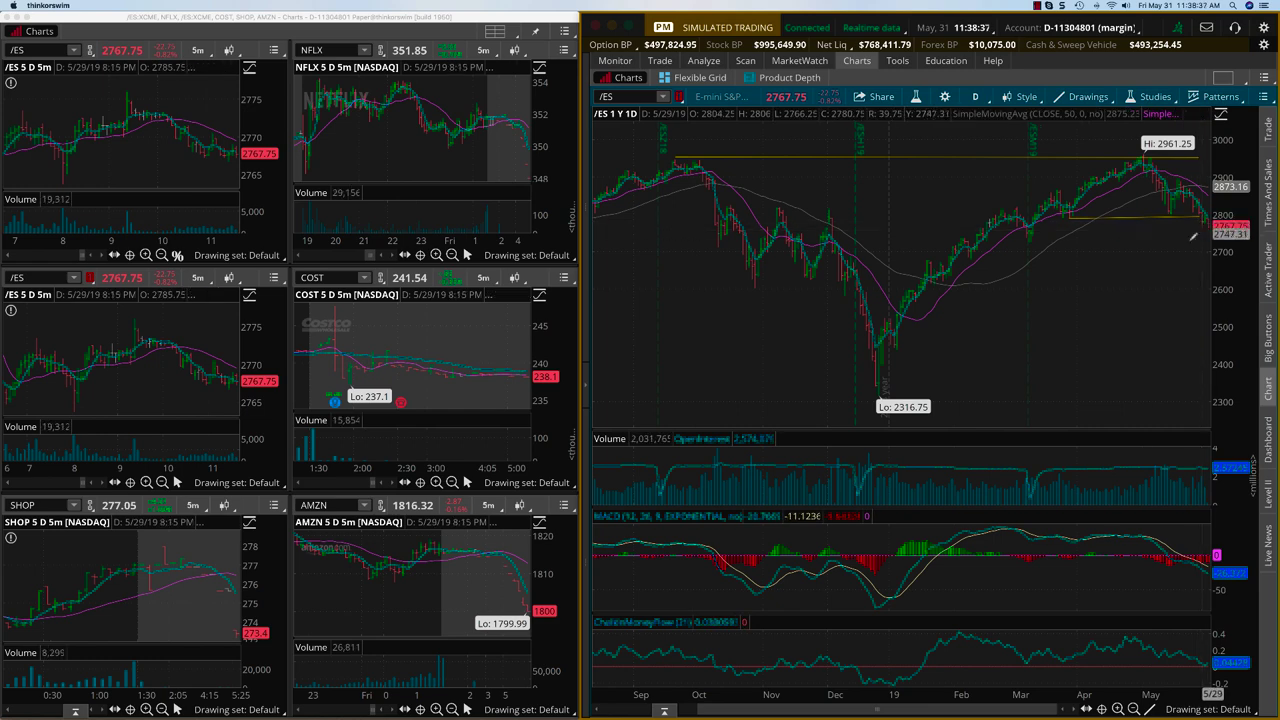
{"action": "left_click", "coordinate": [1028, 241]}
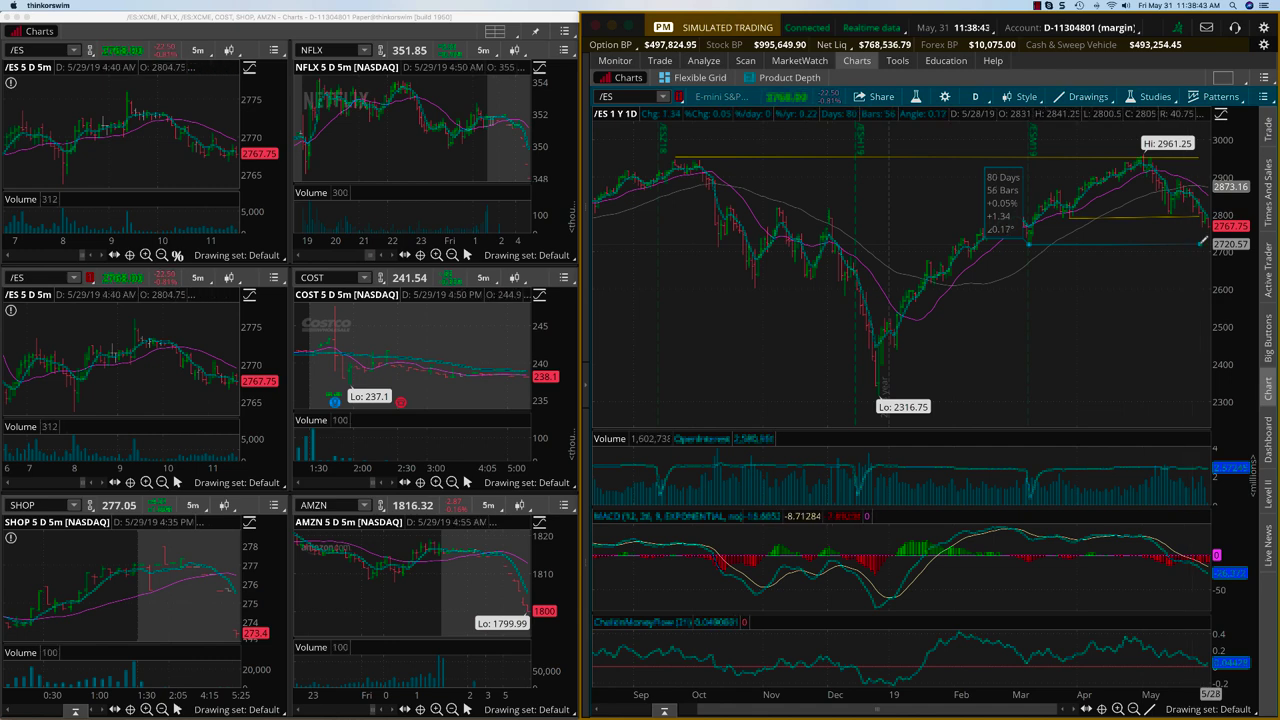
{"action": "left_click", "coordinate": [1202, 242]}
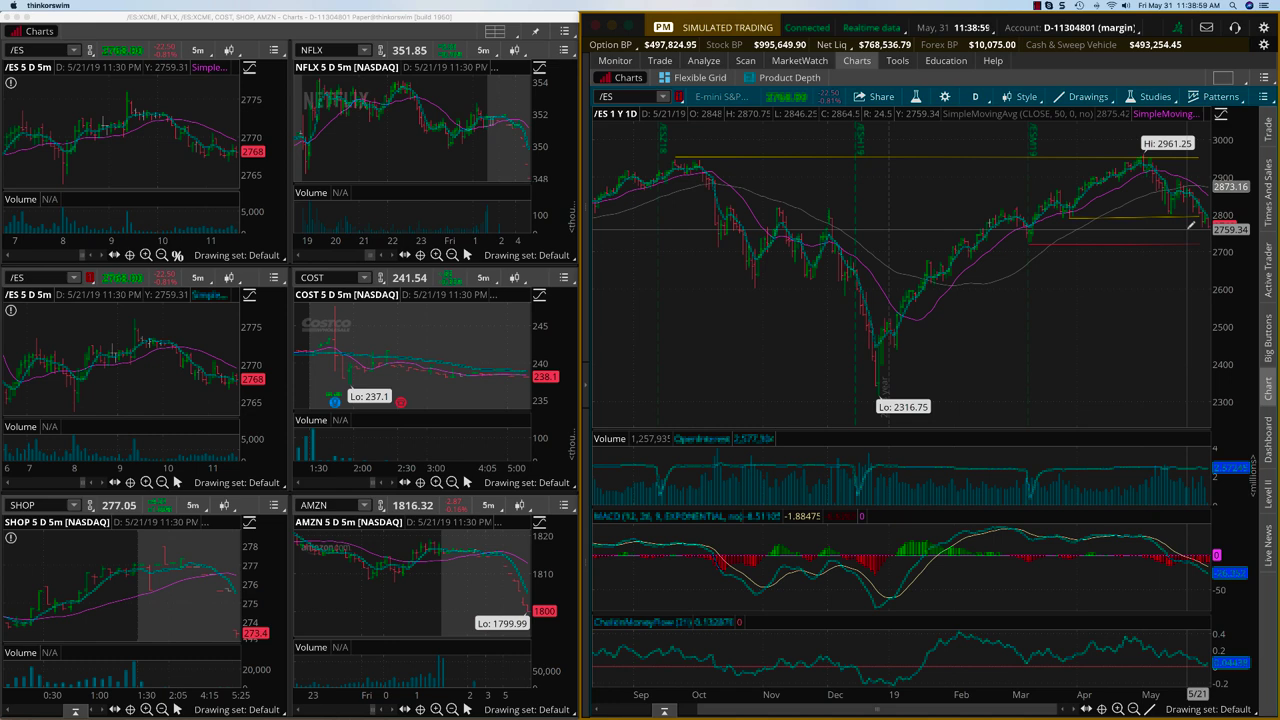
Review the account's positions on the Monitor page
{"action": "left_click", "coordinate": [614, 60]}
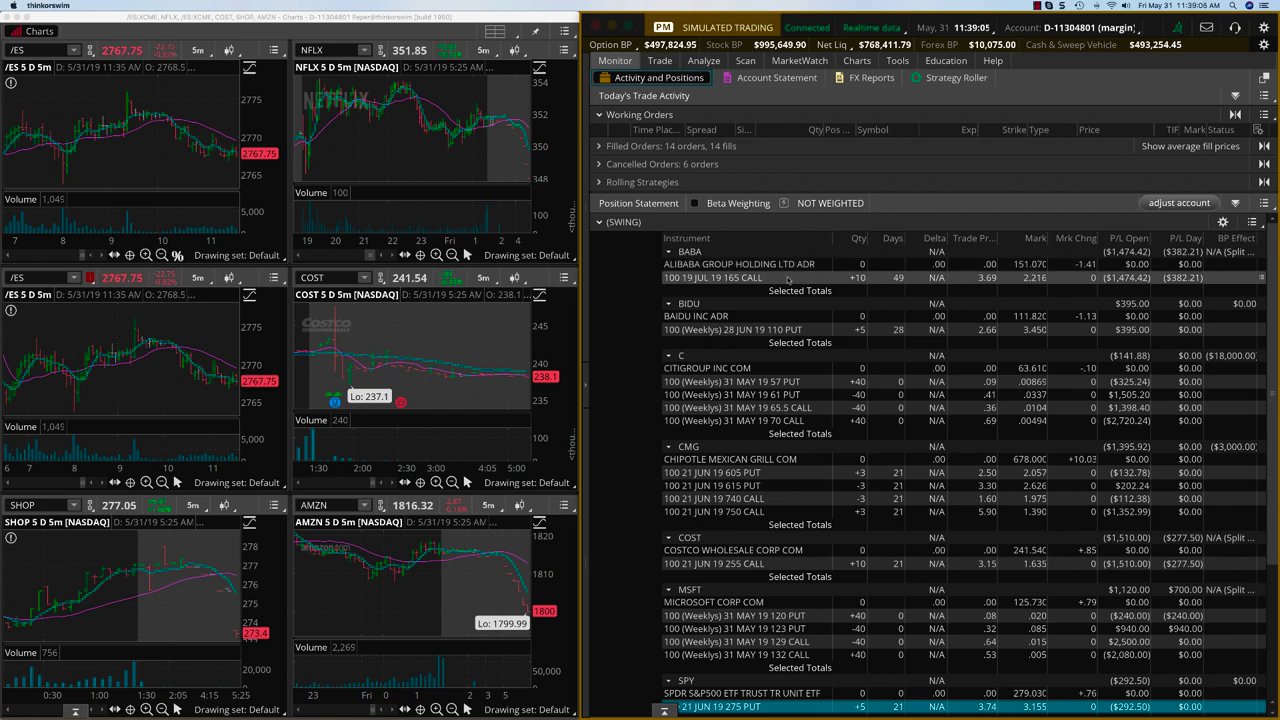
{"action": "scroll", "coordinate": [788, 280], "scroll_direction": "down", "scroll_amount": 1}
{"action": "scroll", "coordinate": [788, 280], "scroll_direction": "down", "scroll_amount": 2}
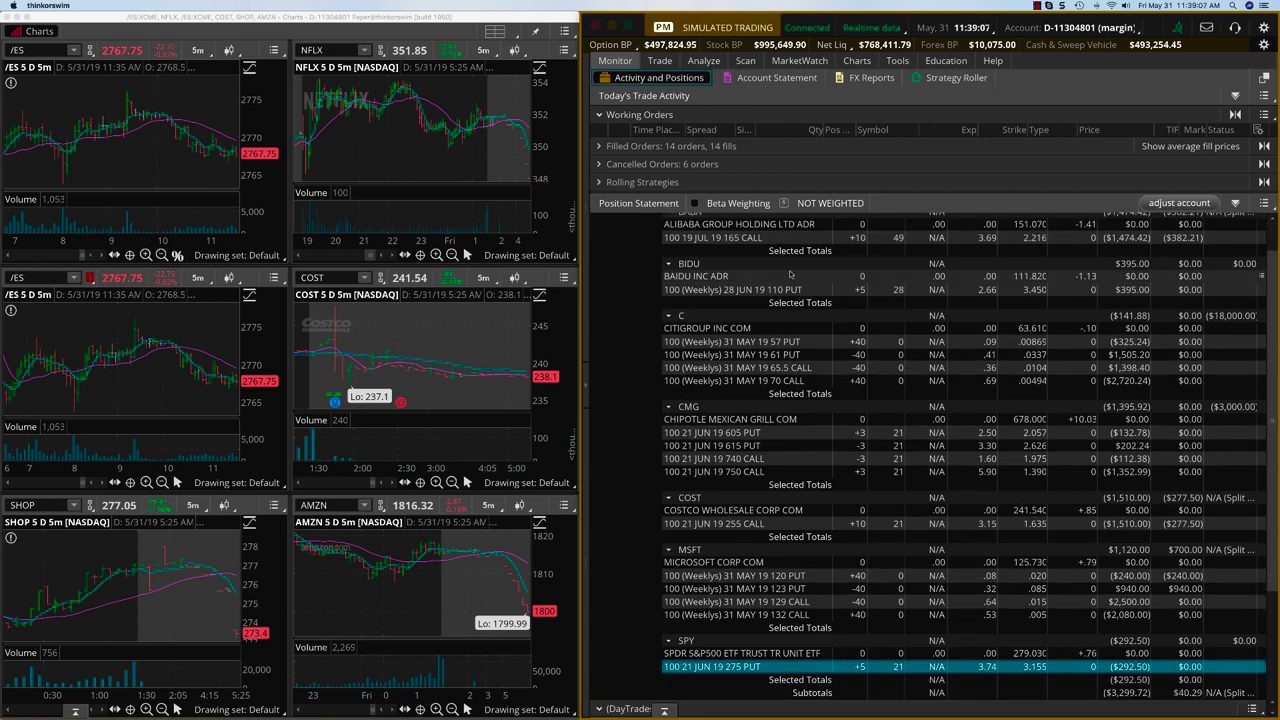
{"action": "scroll", "coordinate": [786, 252], "scroll_direction": "up", "scroll_amount": 2}
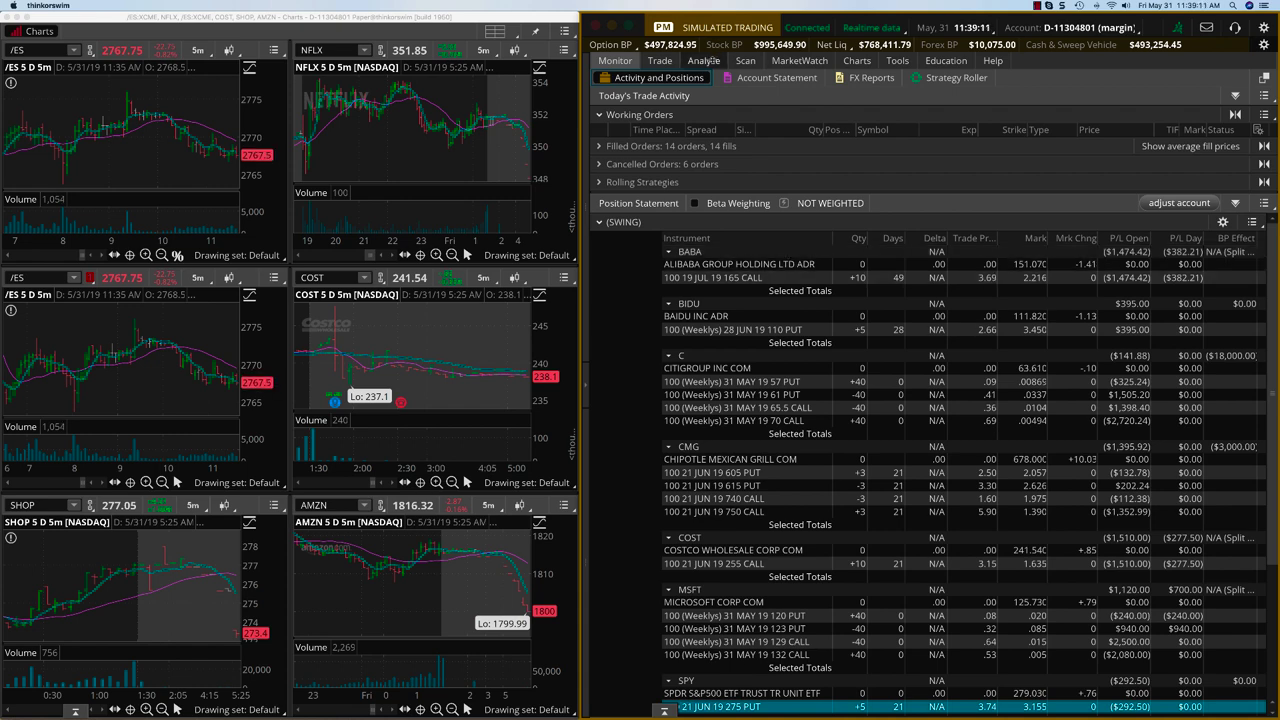
Load BABA in Analyze and enlarge the positions area to show the staged sell
{"action": "left_click", "coordinate": [704, 61]}
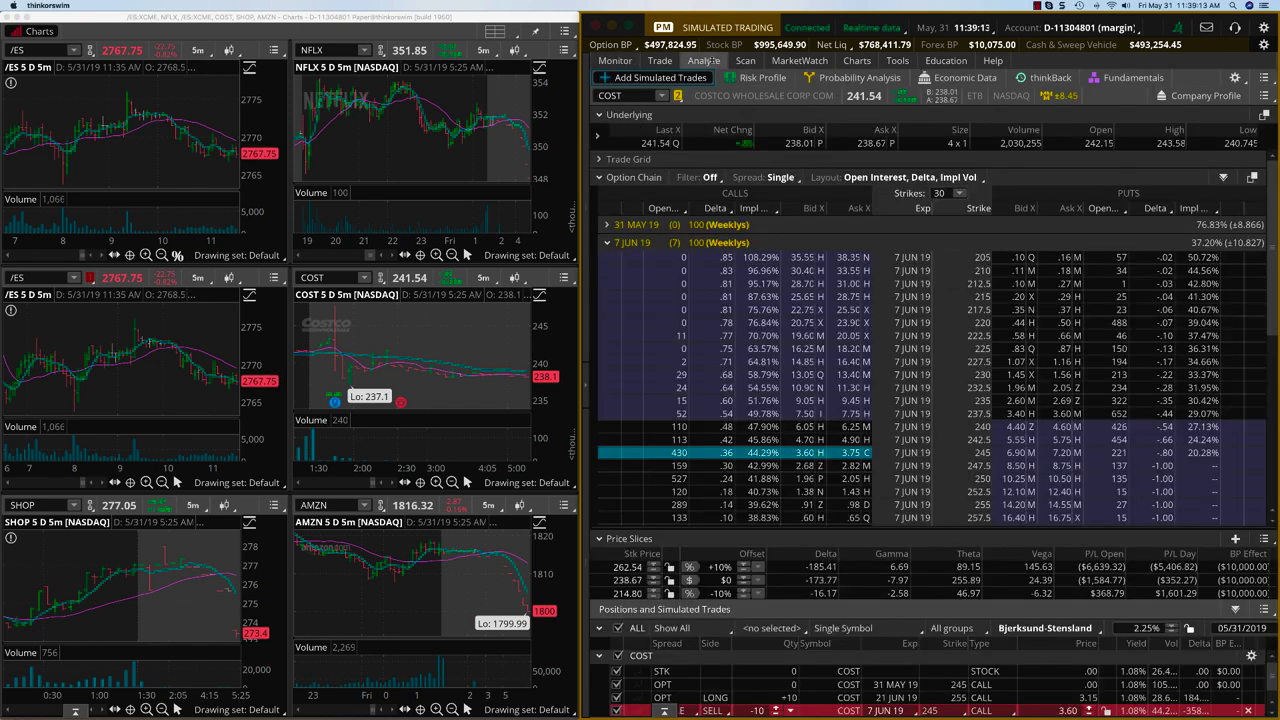
{"action": "left_click", "coordinate": [631, 93]}
{"action": "type", "text": "BABA"}
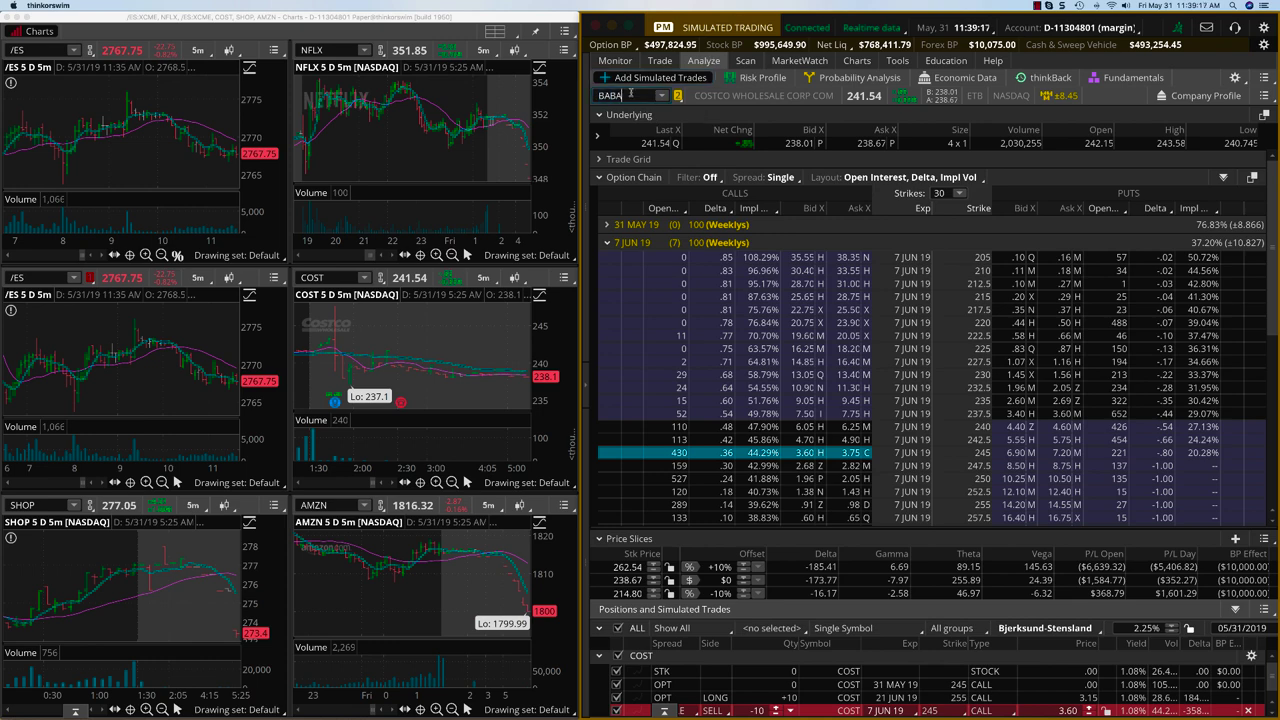
{"action": "key", "text": "Return"}
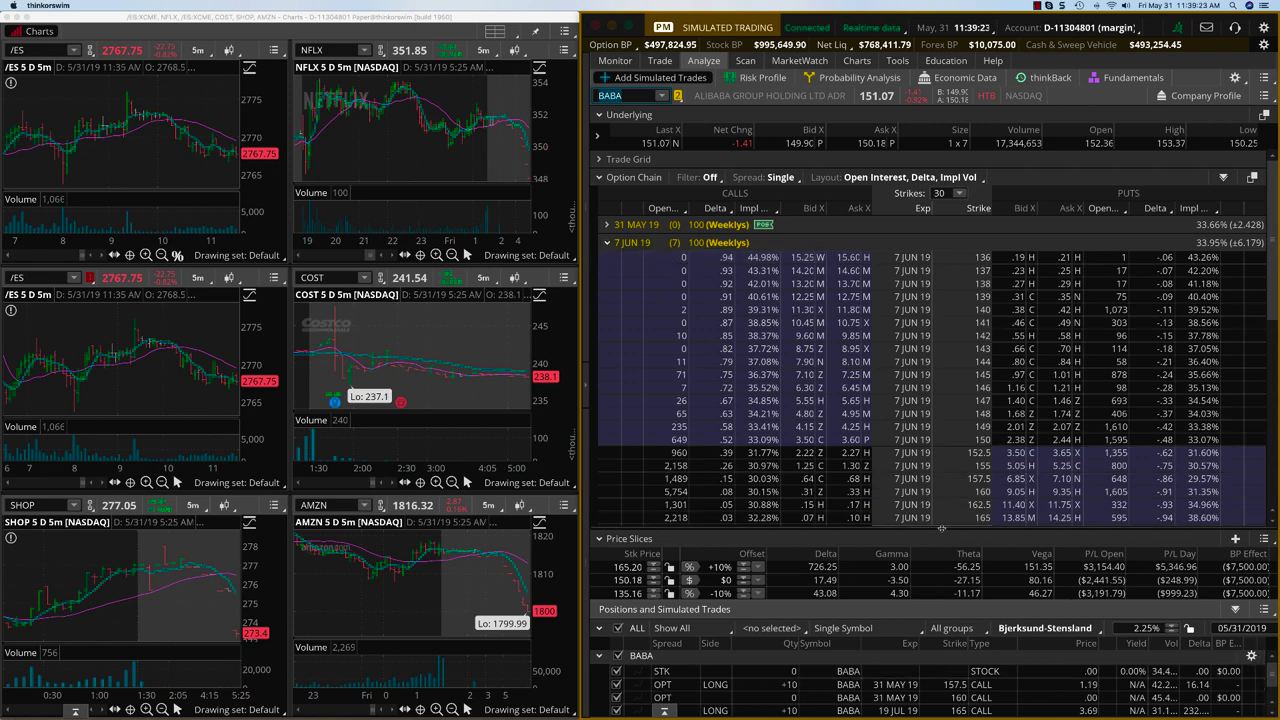
{"action": "left_click_drag", "start_coordinate": [942, 528], "coordinate": [942, 476]}
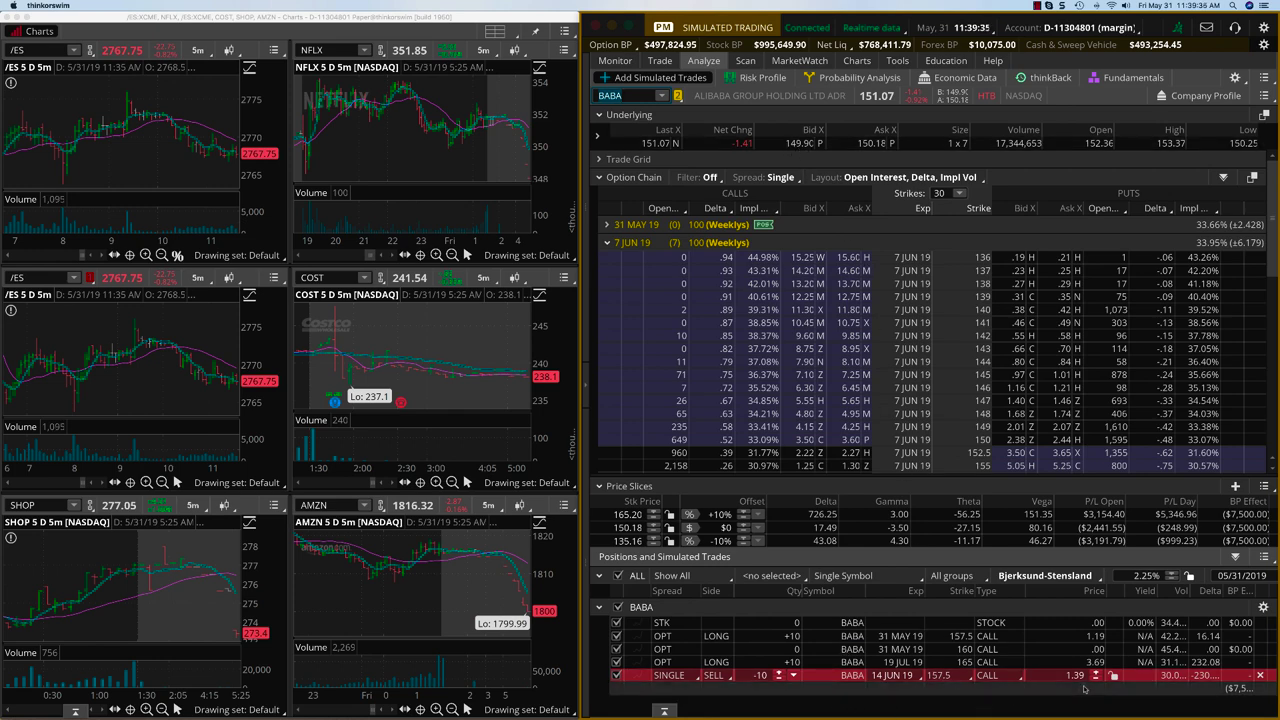
Expand the BABA 14 JUN 19 strikes, then return to the account's activity and positions
{"action": "left_click", "coordinate": [613, 60]}
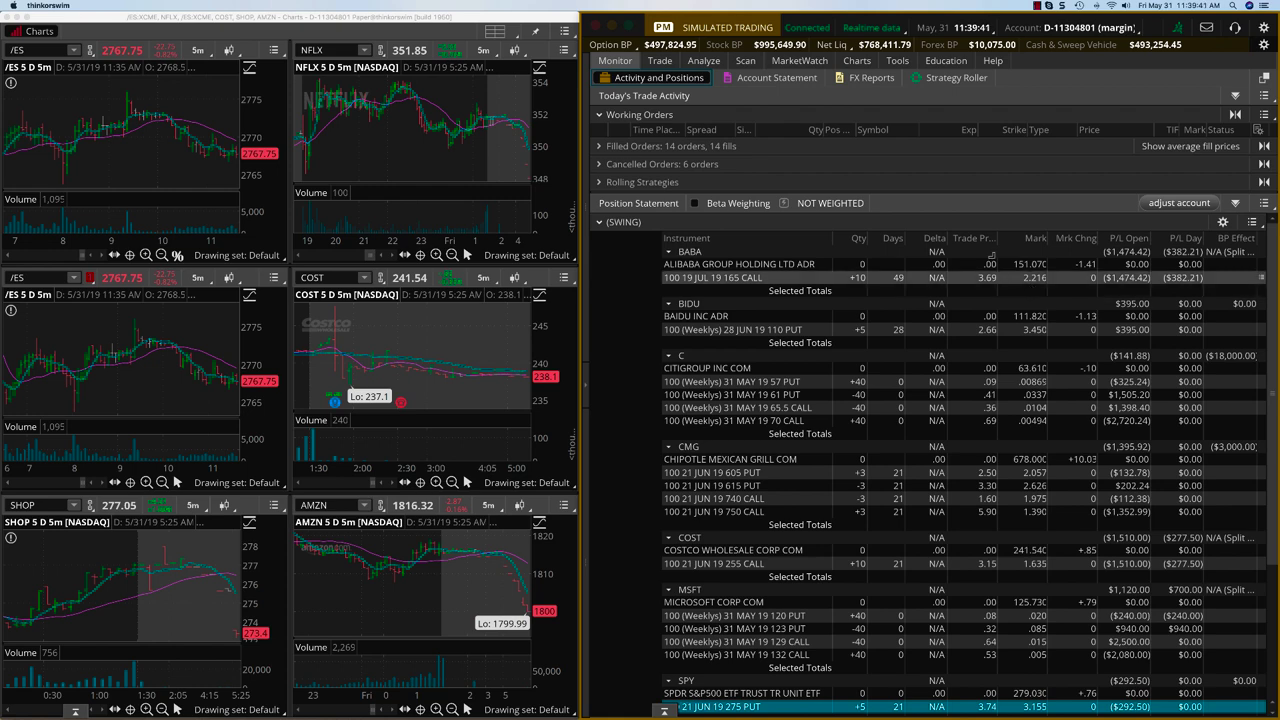
{"action": "left_click", "coordinate": [705, 61]}
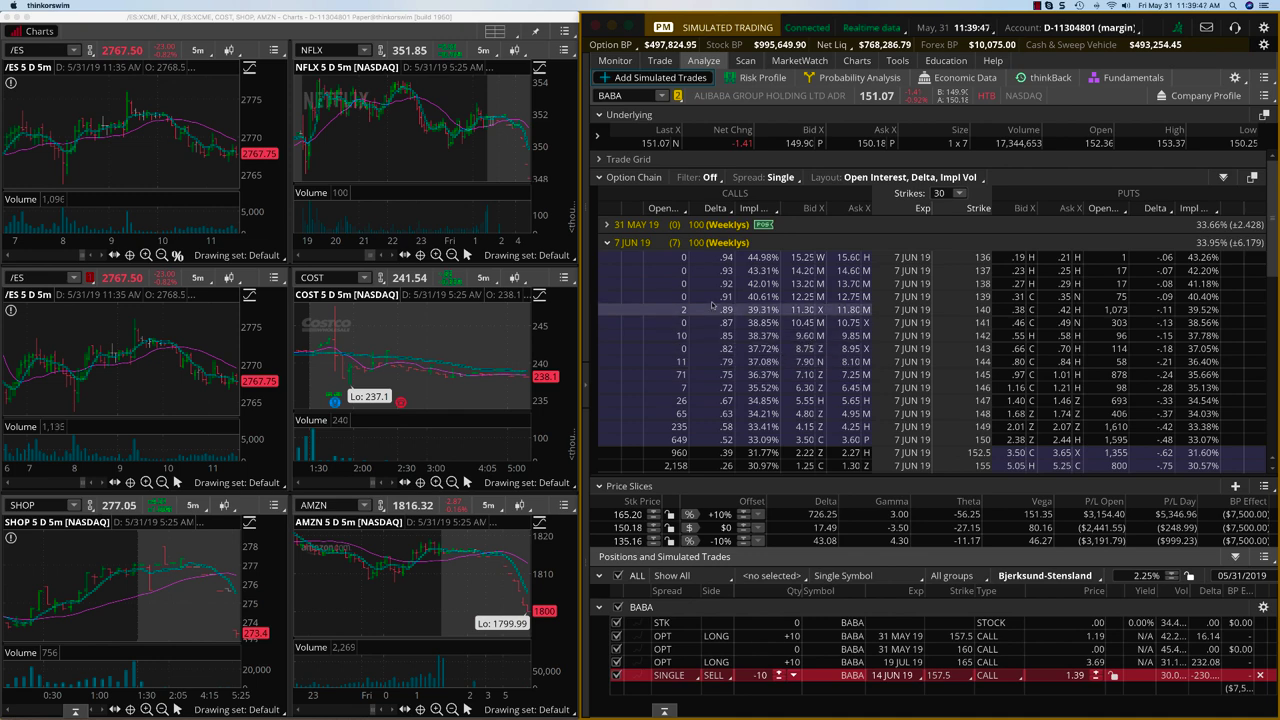
{"action": "left_click", "coordinate": [603, 243]}
{"action": "left_click", "coordinate": [606, 232]}
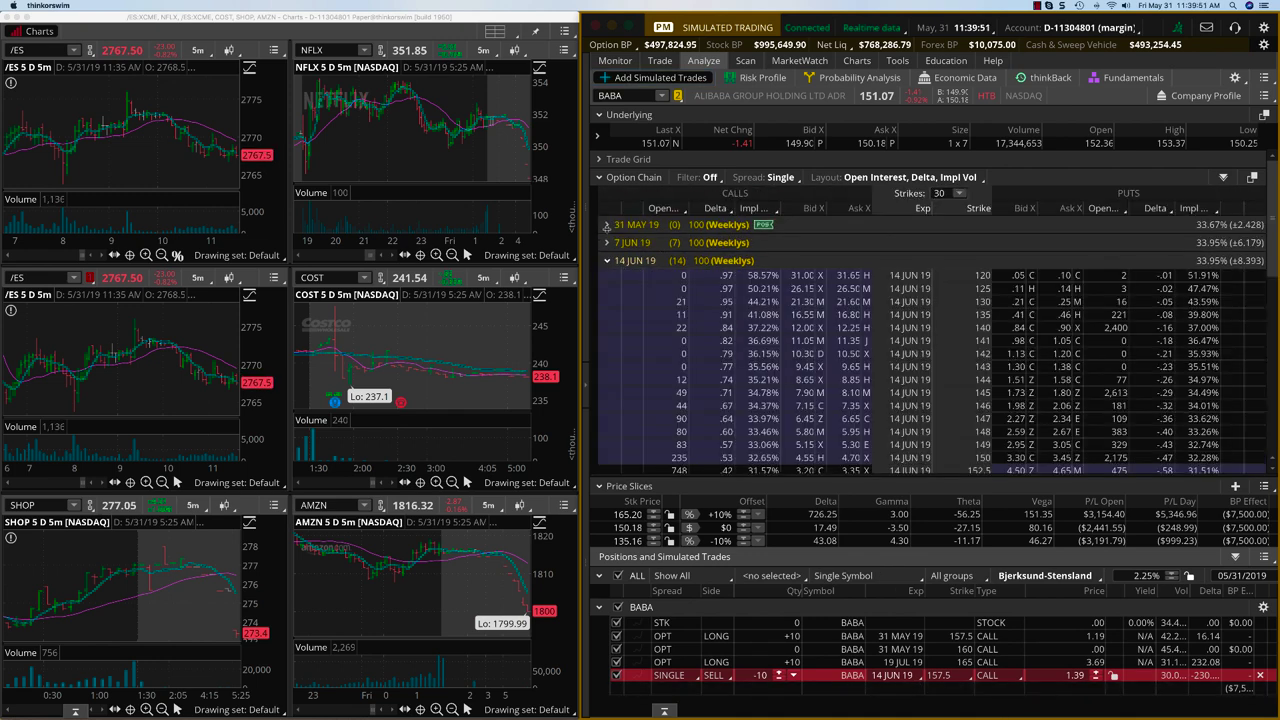
{"action": "scroll", "coordinate": [983, 370], "scroll_direction": "down", "scroll_amount": 3}
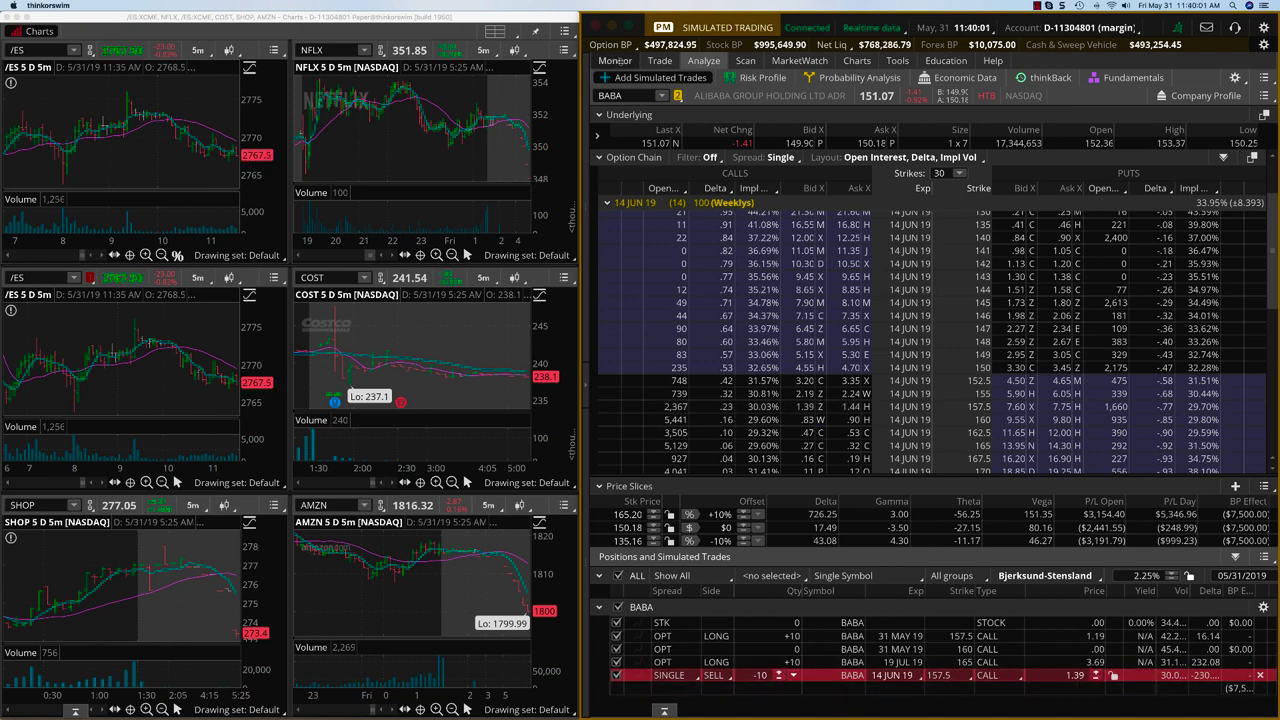
{"action": "left_click", "coordinate": [614, 61]}
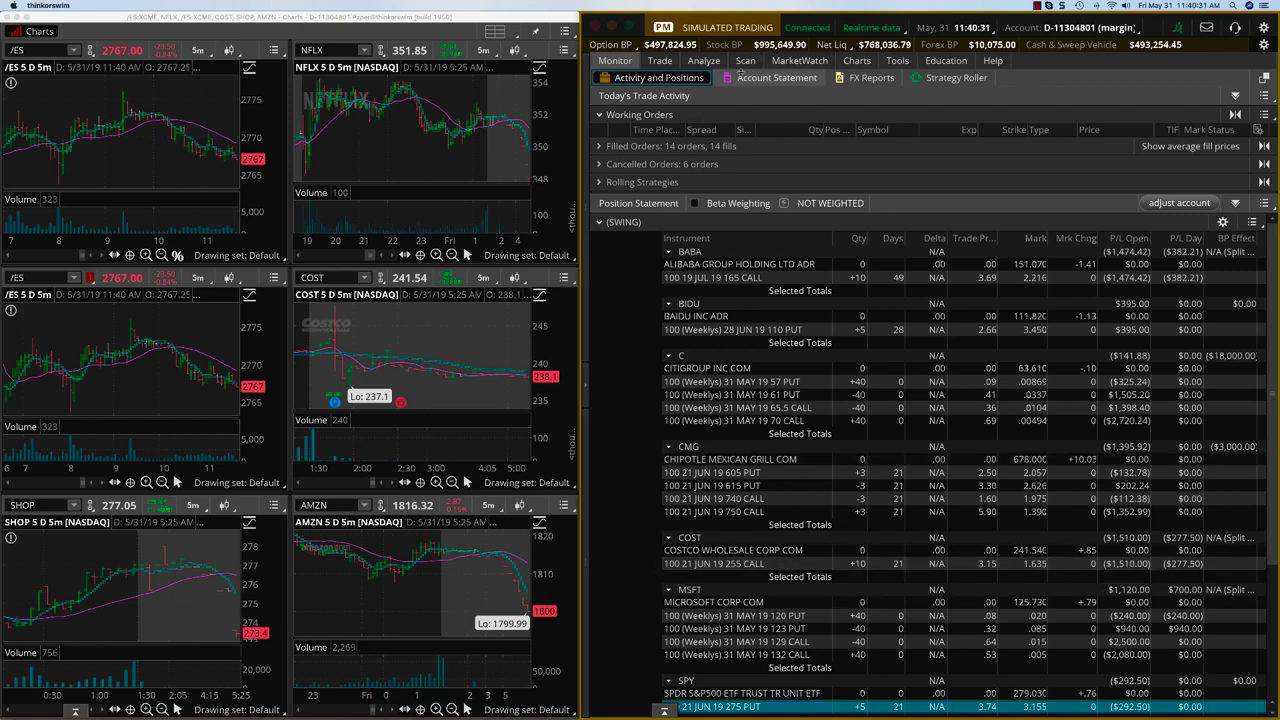
{"action": "left_click", "coordinate": [706, 60]}
{"action": "left_click", "coordinate": [637, 96]}
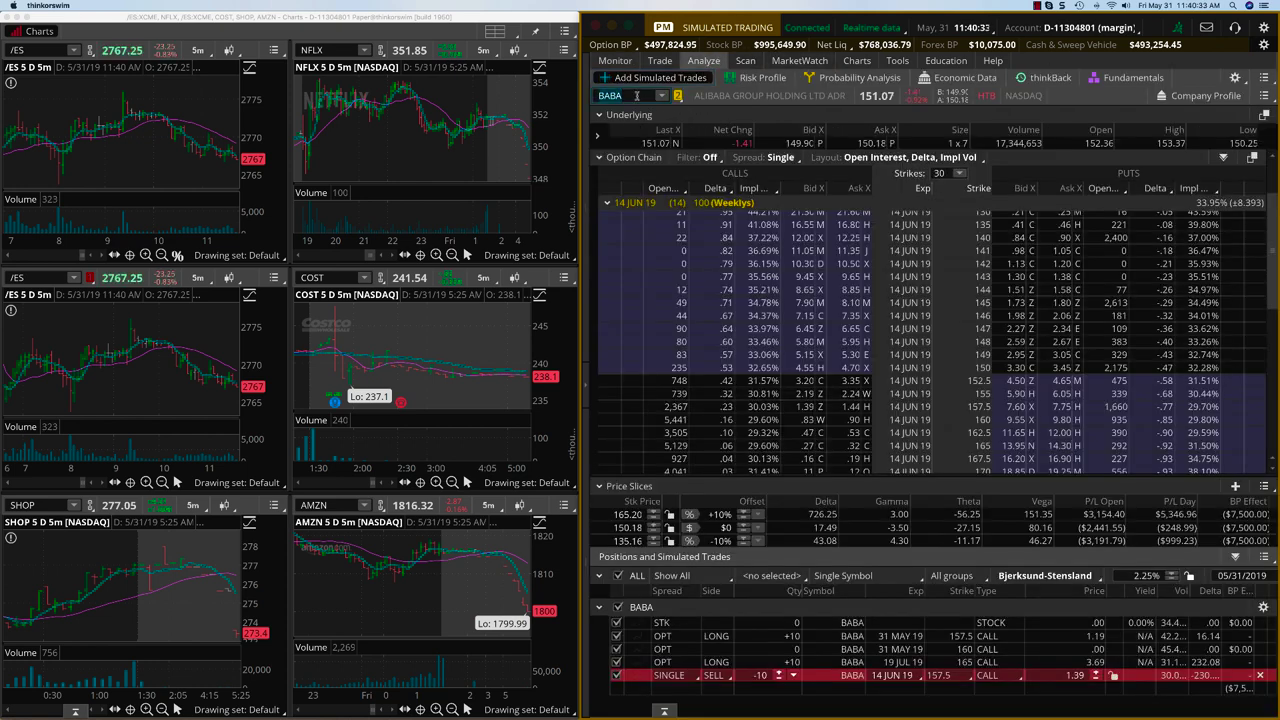
{"action": "type", "text": "COST"}
{"action": "key", "text": "Return"}
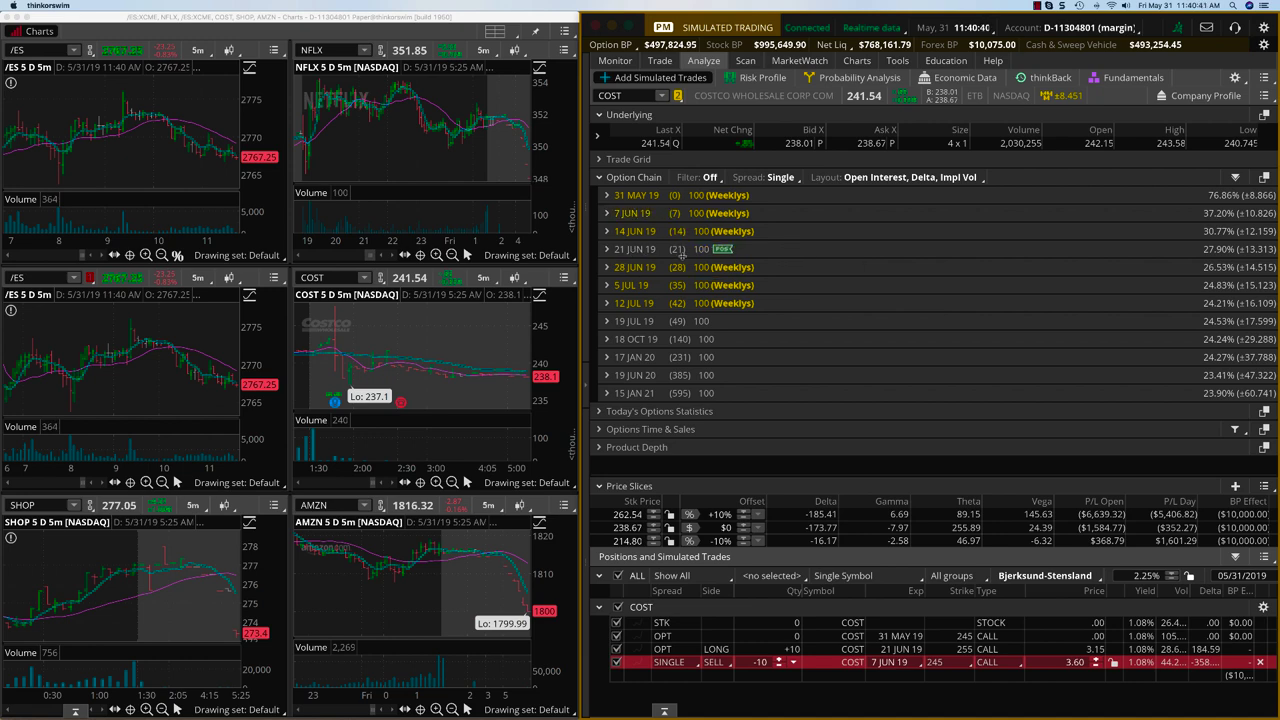
{"action": "left_click", "coordinate": [606, 213]}
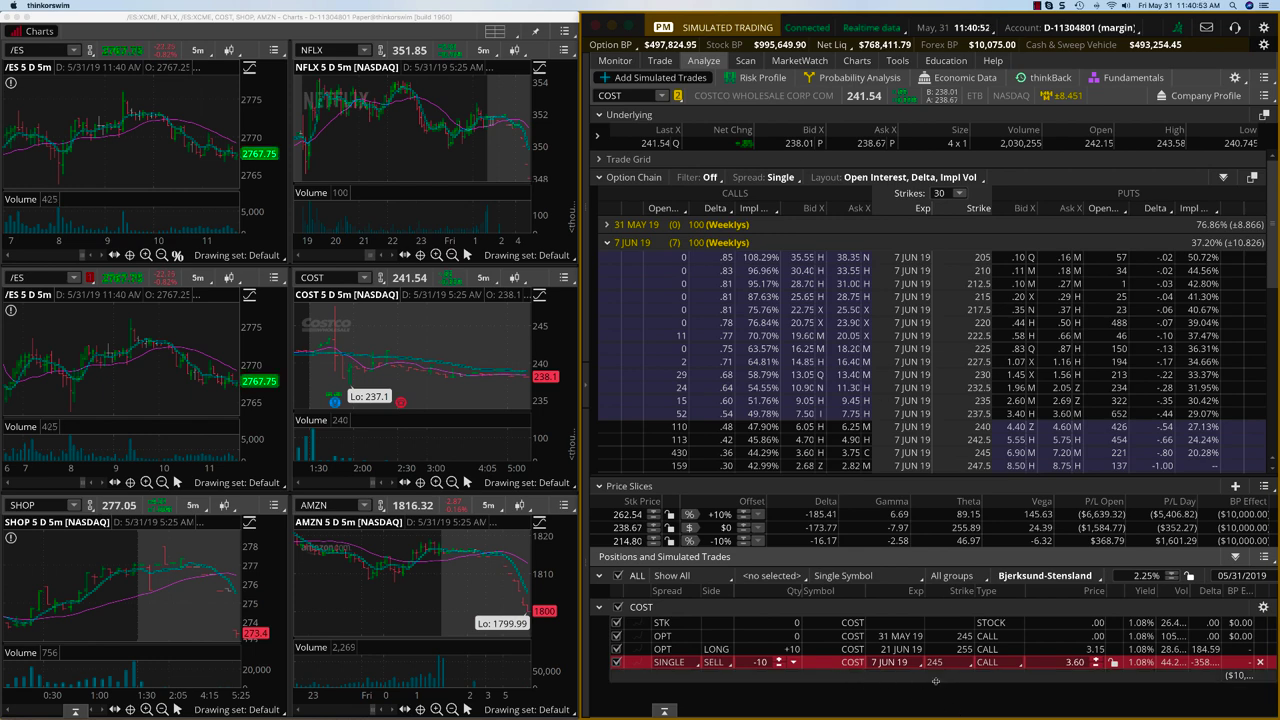
{"action": "left_click", "coordinate": [606, 242]}
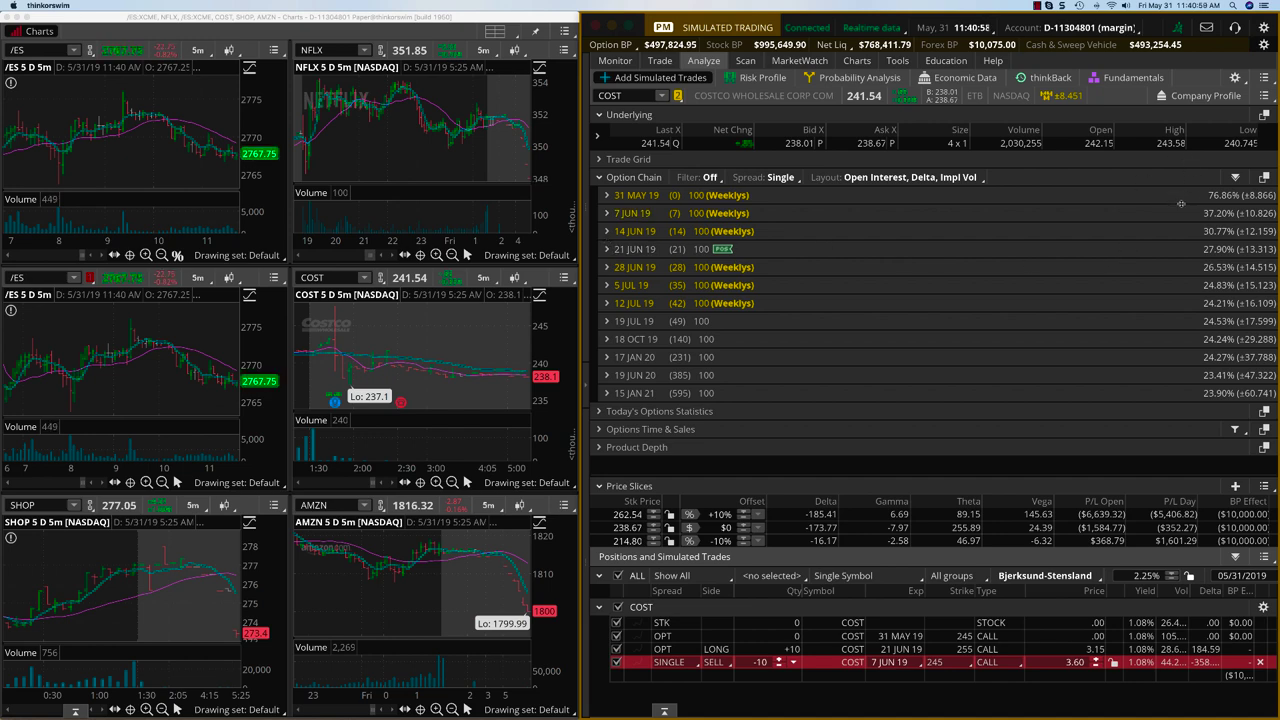
{"action": "left_click", "coordinate": [606, 213]}
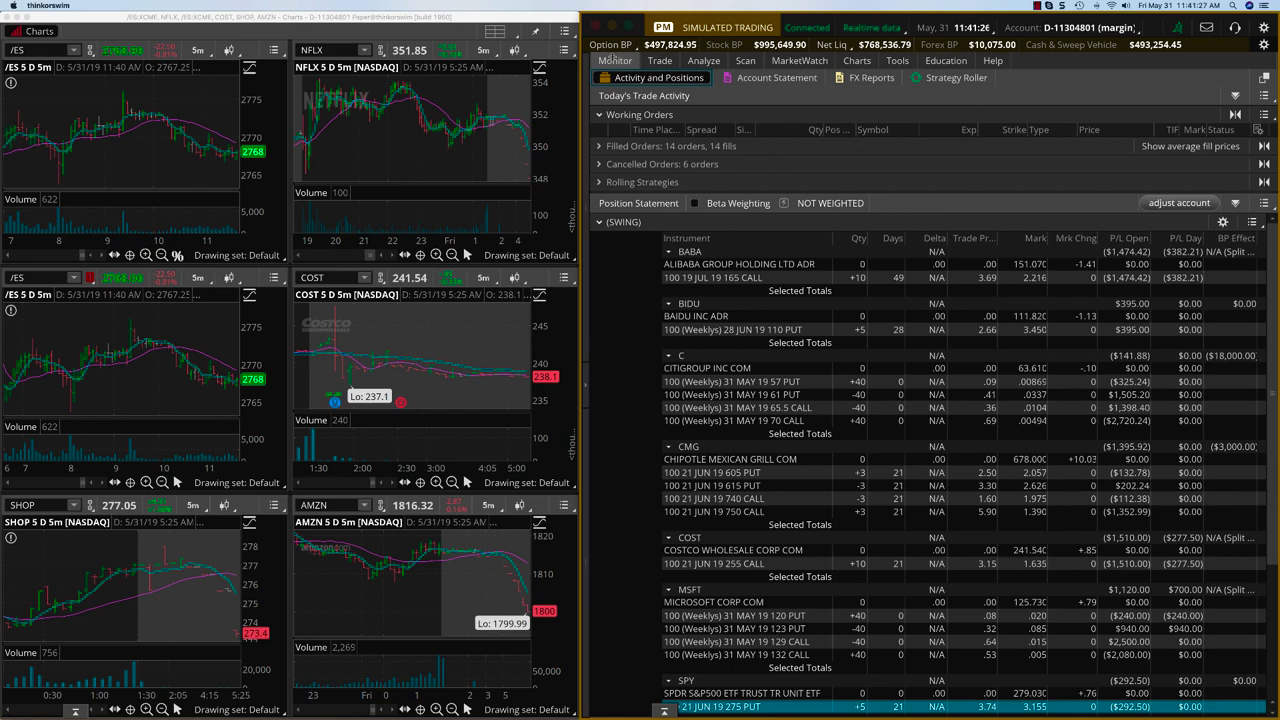
Scroll the Activity and Positions statement down toward the SPY positions
{"action": "left_click", "coordinate": [615, 60]}
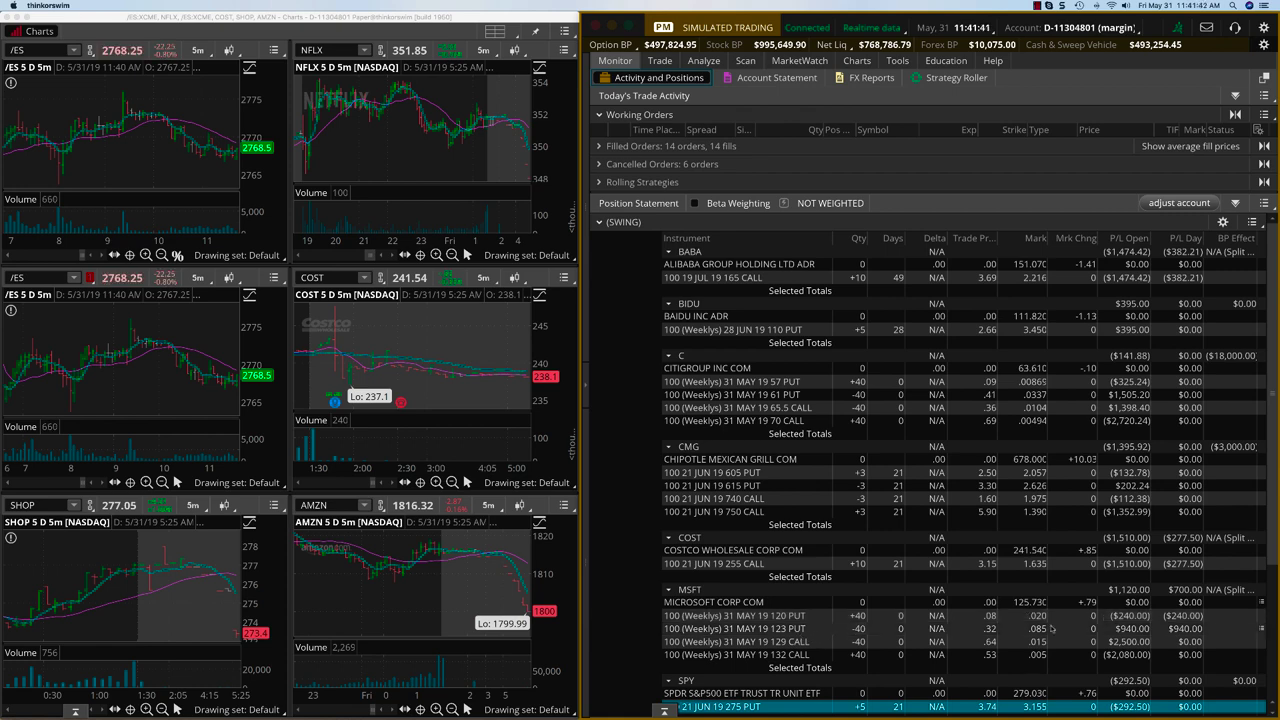
{"action": "scroll", "coordinate": [966, 398], "scroll_direction": "down", "scroll_amount": 3}
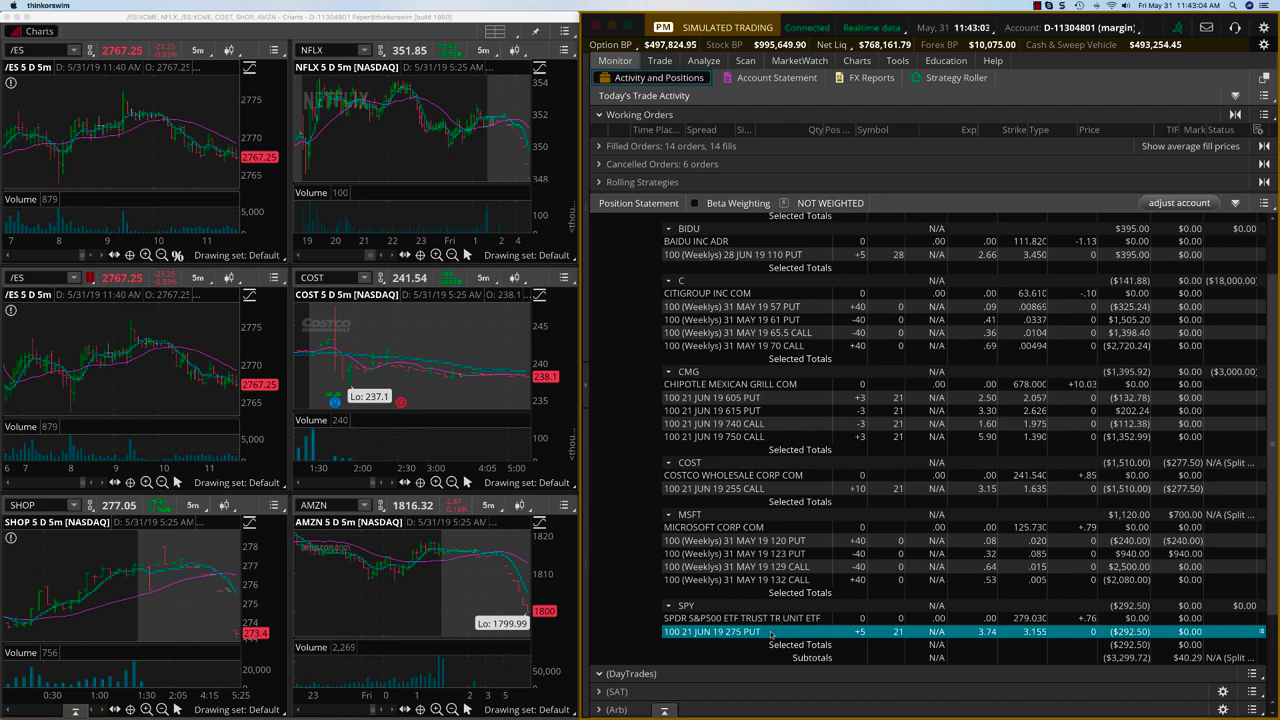
Create an order on the SPY 21 JUN 19 275 put position and switch its side to BUY
{"action": "right_click", "coordinate": [771, 634]}
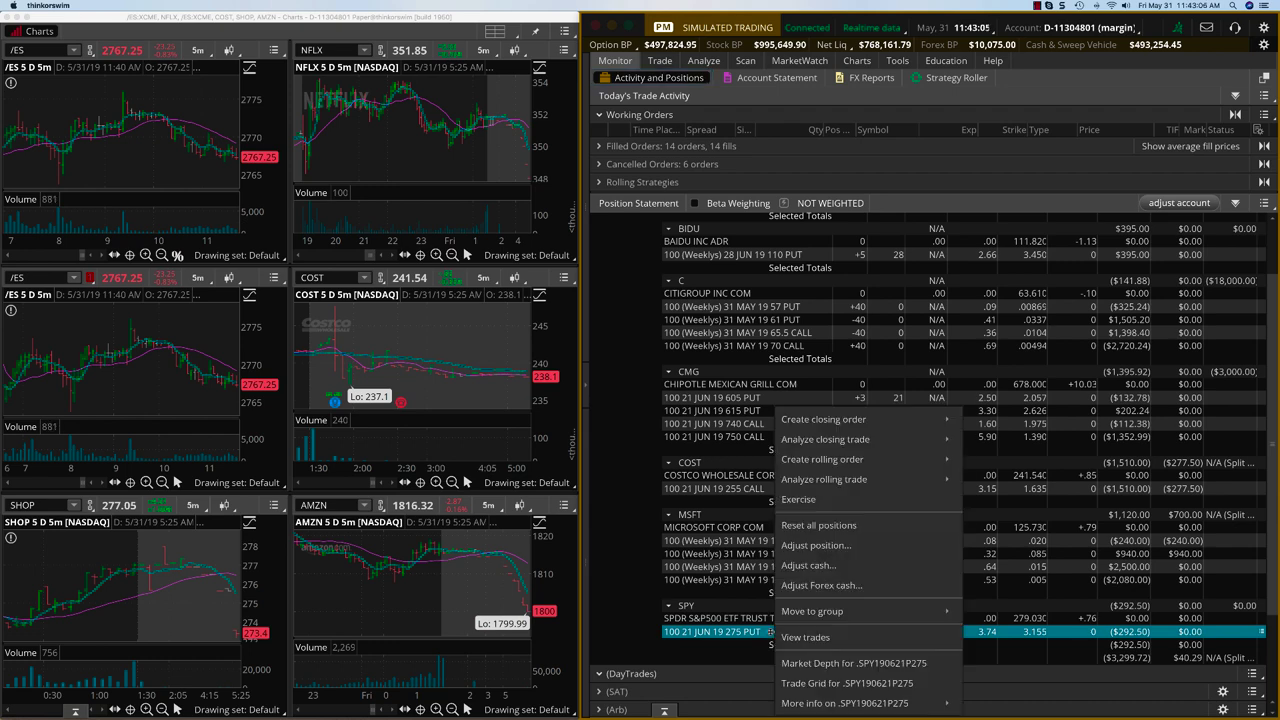
{"action": "mouse_move", "coordinate": [847, 419]}
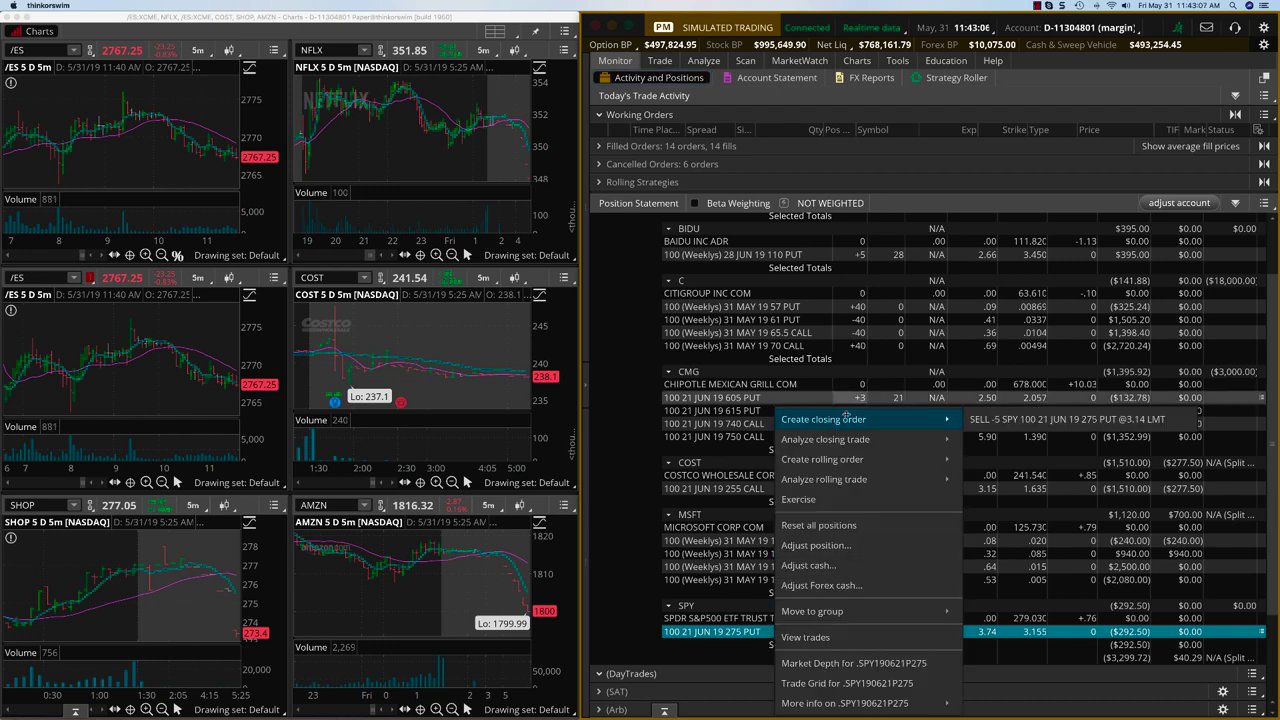
{"action": "left_click", "coordinate": [1001, 421]}
{"action": "left_click", "coordinate": [650, 539]}
{"action": "left_click", "coordinate": [644, 561]}
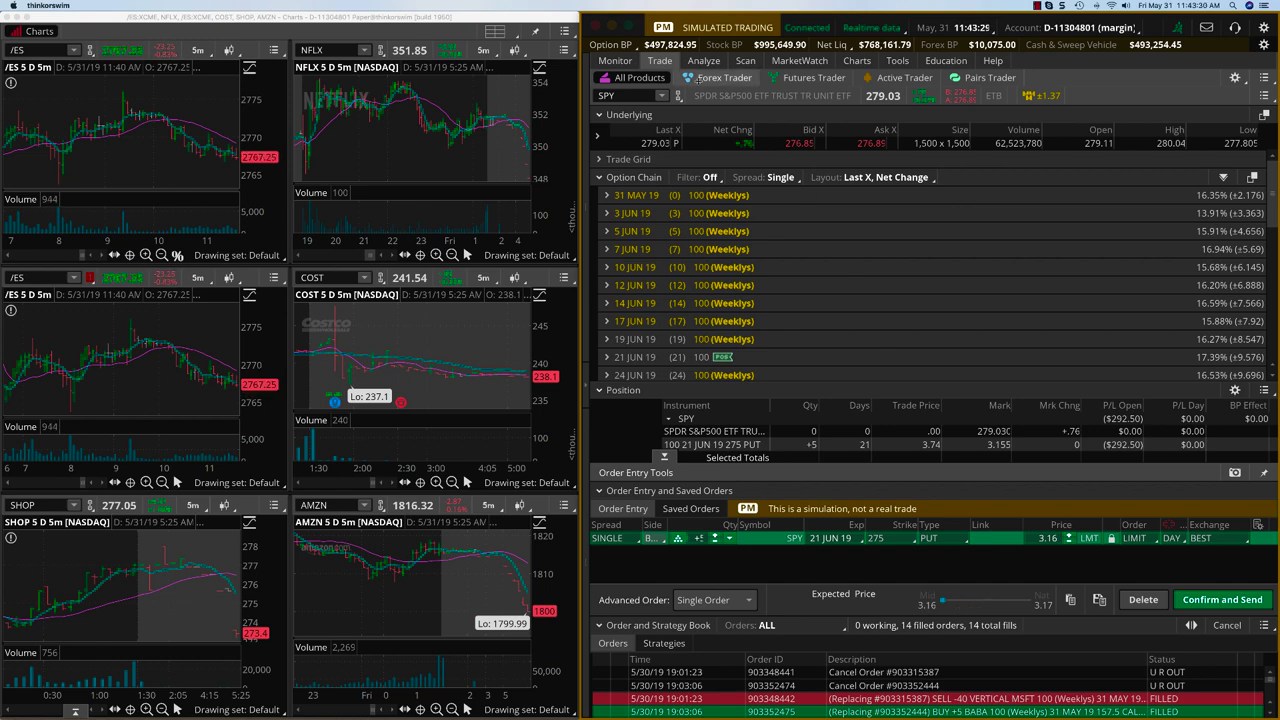
{"action": "left_click", "coordinate": [614, 60]}
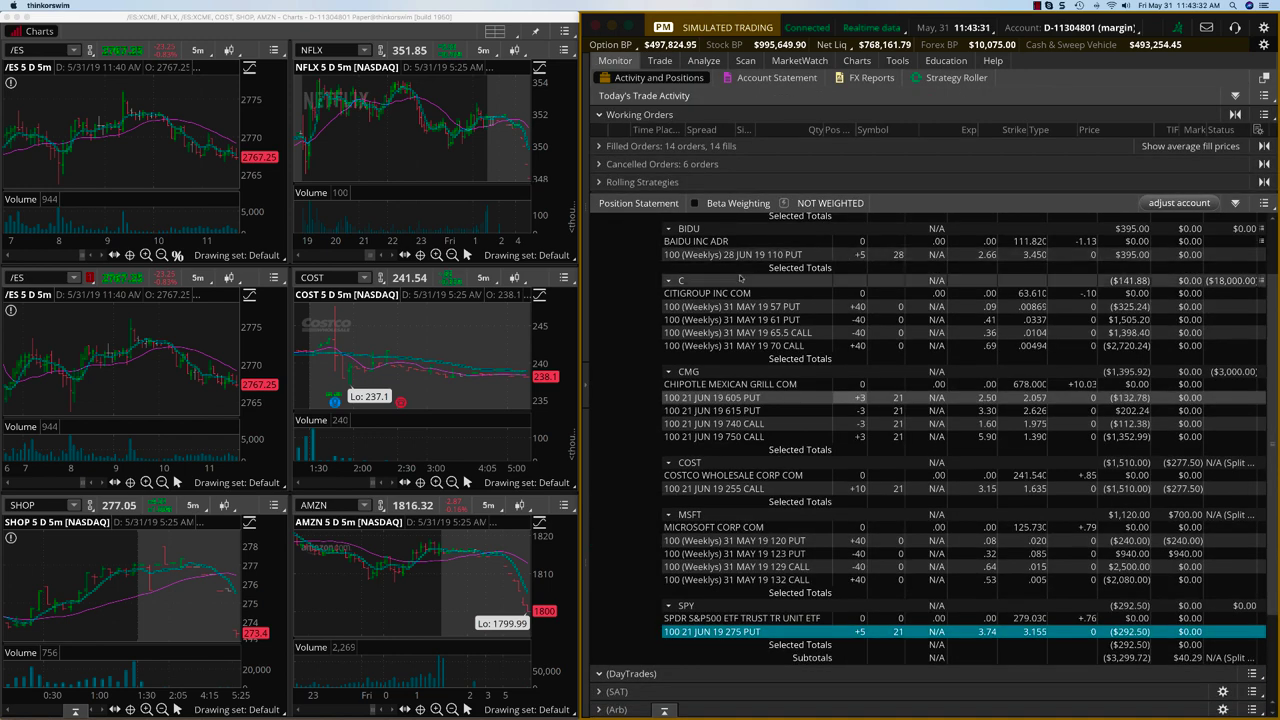
{"action": "scroll", "coordinate": [740, 281], "scroll_direction": "up", "scroll_amount": 2}
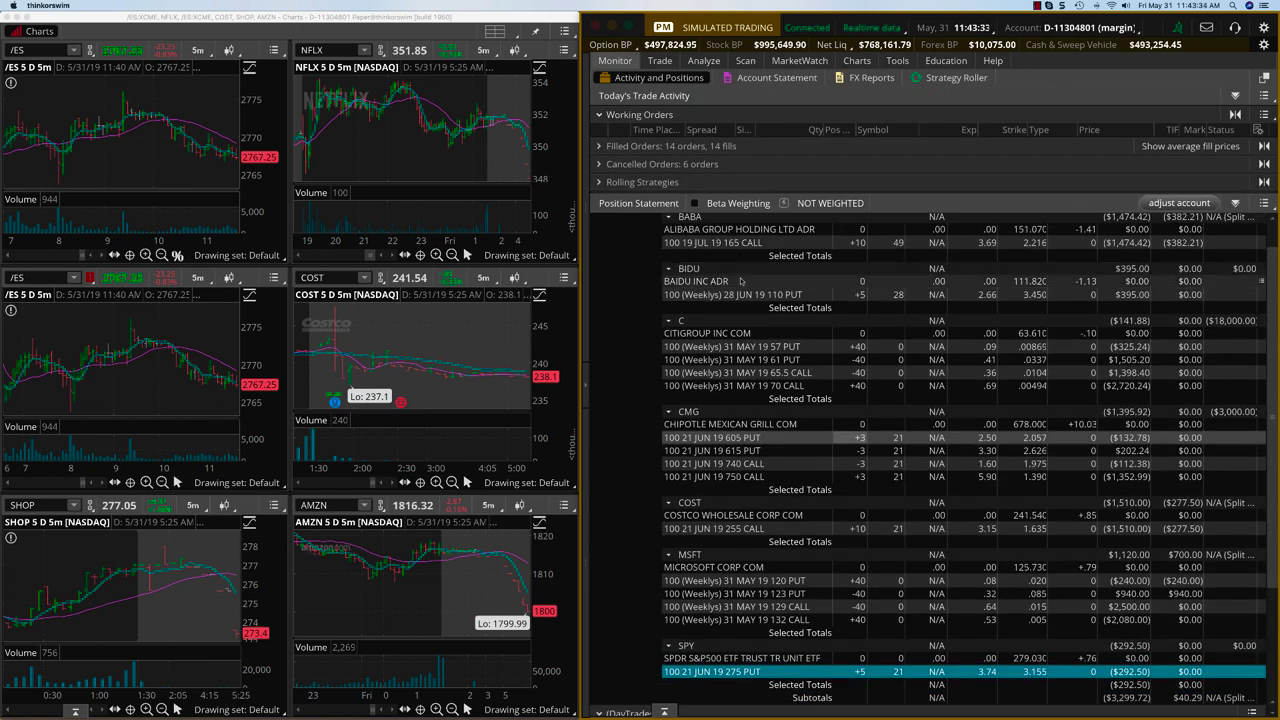